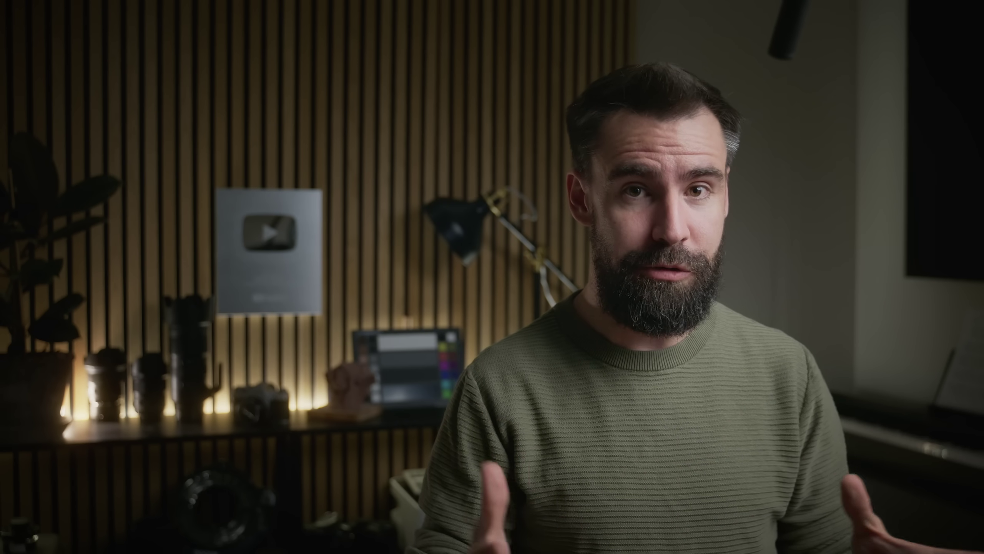
Open the Download dialog for the Roadside Construction Cobblestone Gray Pack, listing fbx, glb and gltf files
{"action": "left_click", "coordinate": [720, 329]}
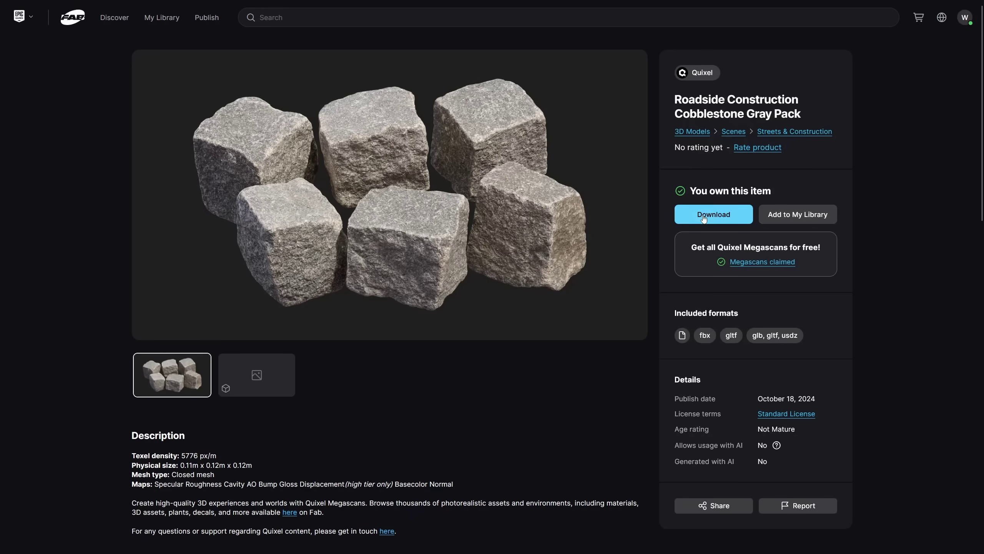
{"action": "left_click", "coordinate": [704, 219]}
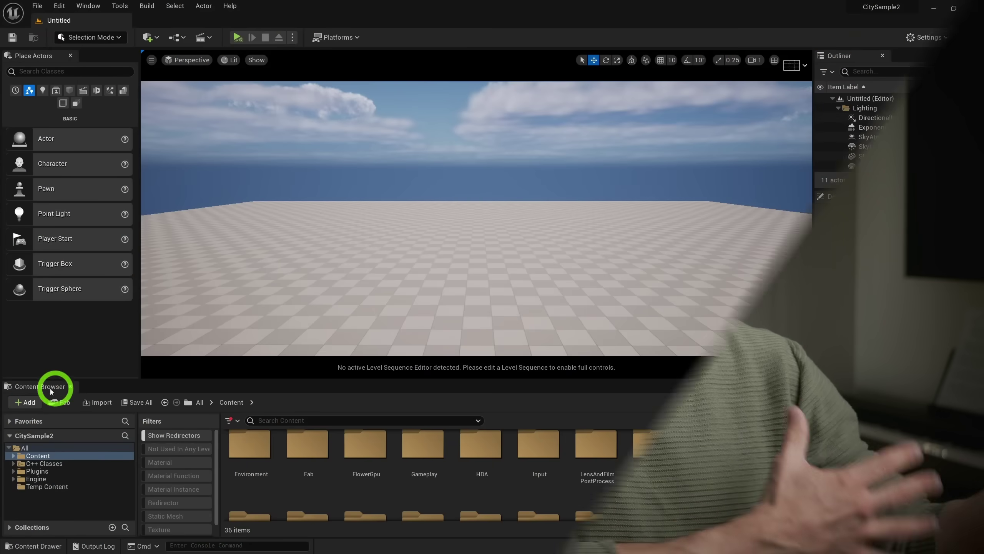
Choose Add Quixel Content from the Content Browser's + Add menu to open Quixel Bridge
{"action": "left_click", "coordinate": [23, 403]}
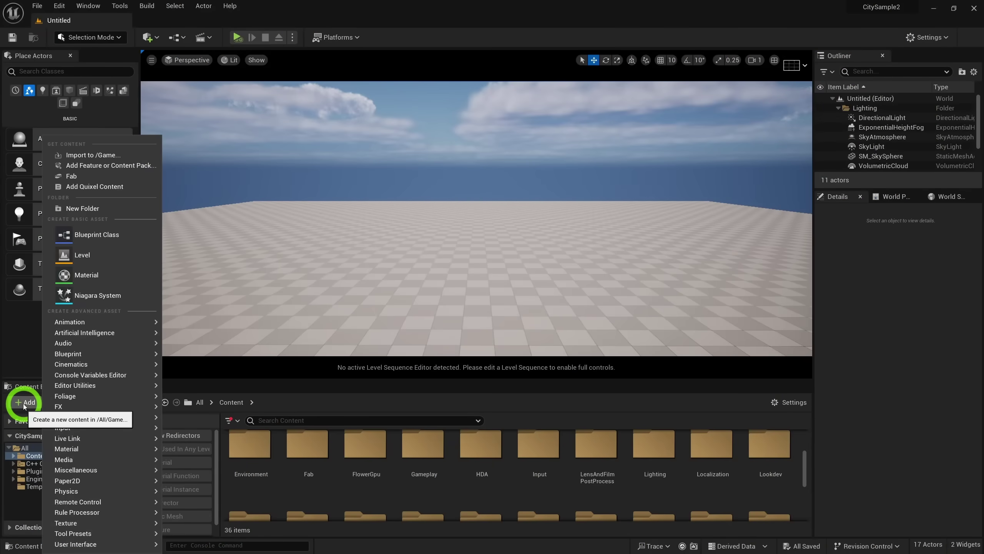
{"action": "left_click", "coordinate": [98, 188]}
{"action": "left_click", "coordinate": [400, 376]}
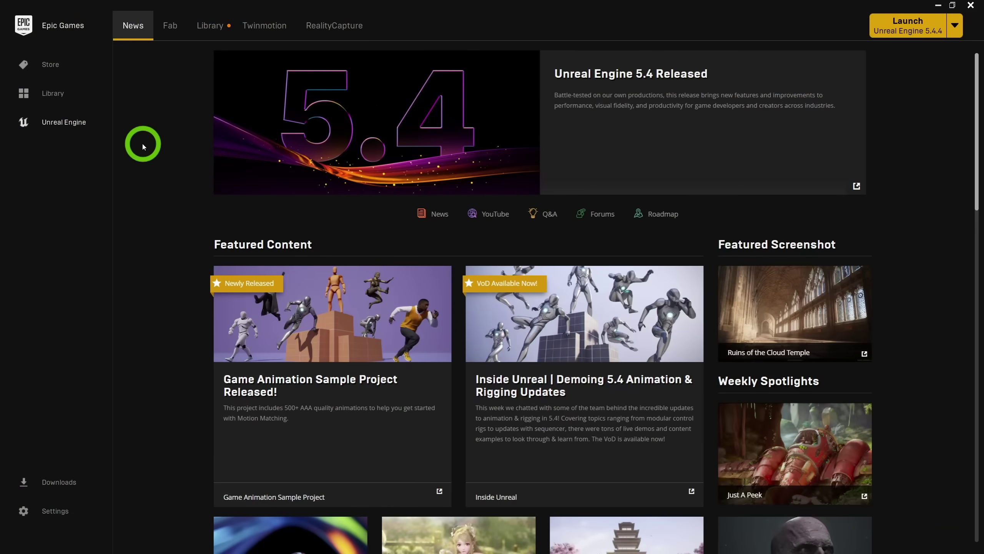
Install the Fab UE Plugin from the Library into Unreal Engine 5.4 and confirm the Fab sign-in
{"action": "left_click", "coordinate": [215, 33]}
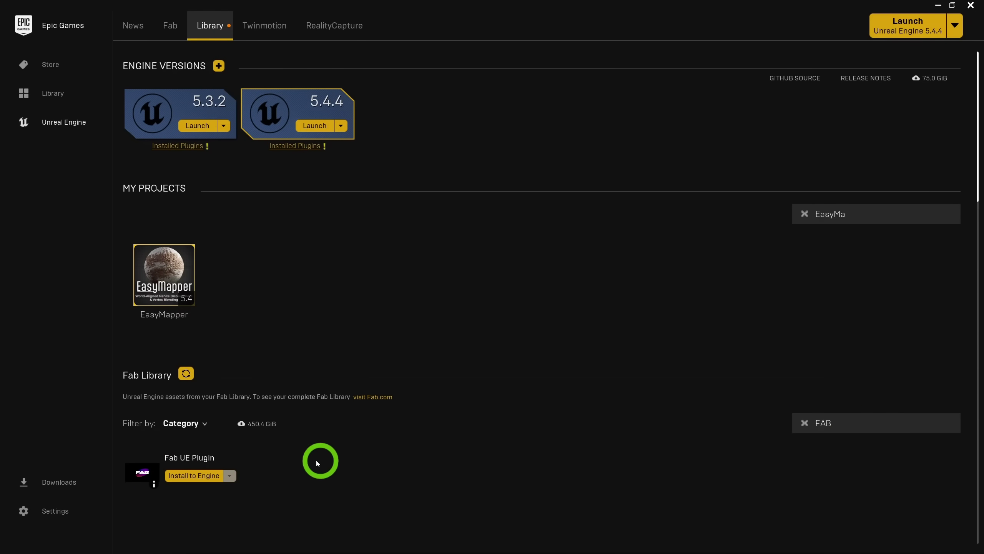
{"action": "left_click", "coordinate": [199, 479]}
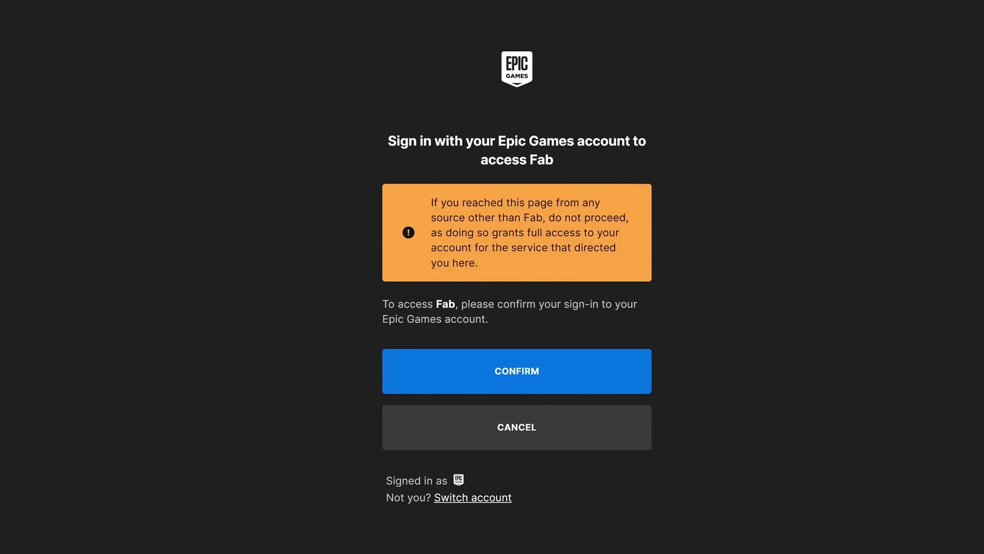
{"action": "left_click", "coordinate": [244, 322]}
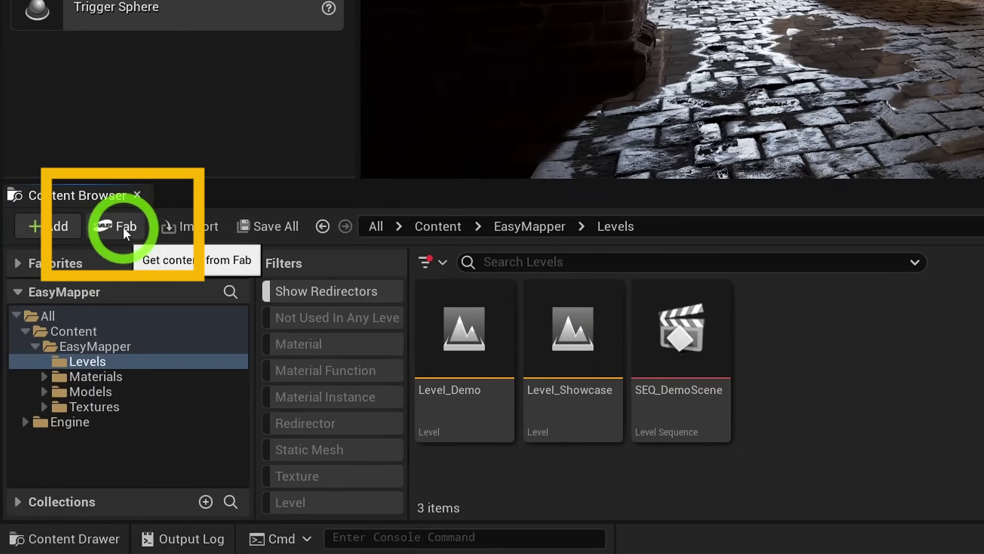
Open the Fab plugin window through the editor's Window menu
{"action": "left_click", "coordinate": [123, 227]}
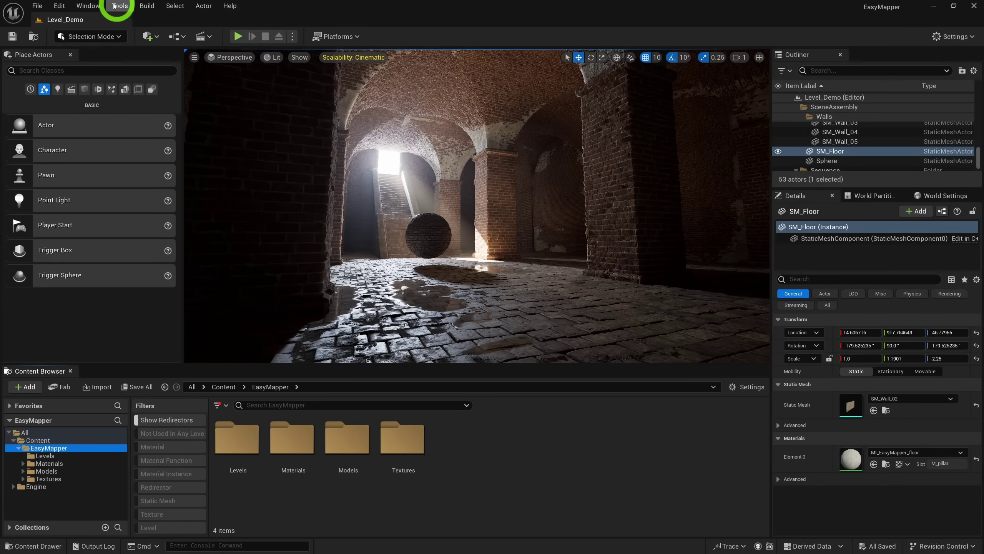
{"action": "left_click", "coordinate": [83, 6]}
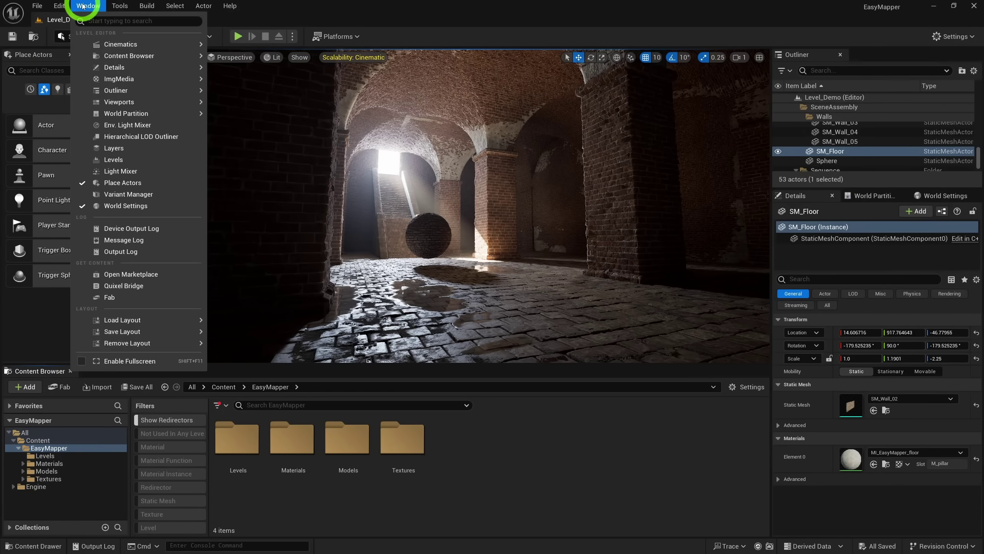
{"action": "left_click", "coordinate": [149, 304]}
Go to Fab's My Library and open a creator's product page from the results
{"action": "left_click", "coordinate": [11, 30]}
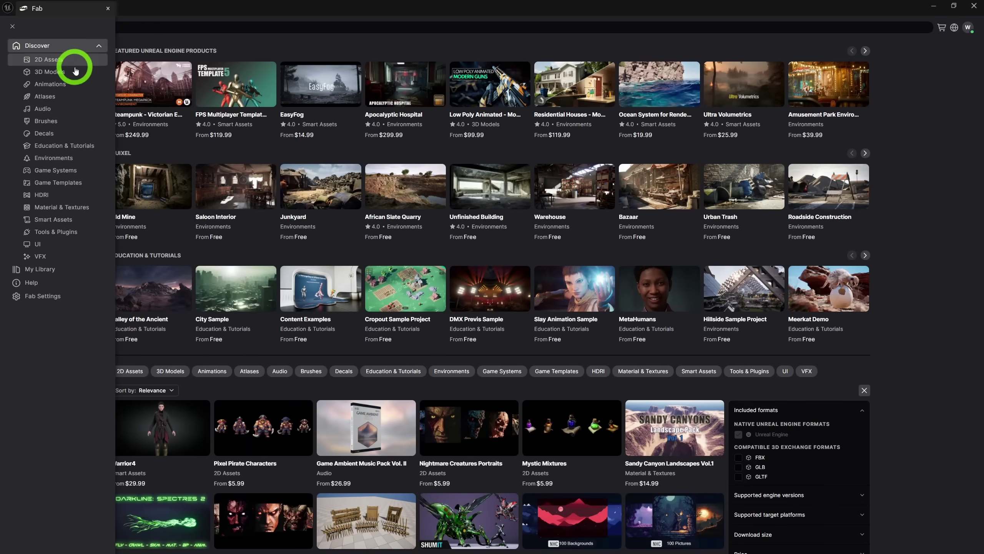
{"action": "left_click", "coordinate": [64, 274]}
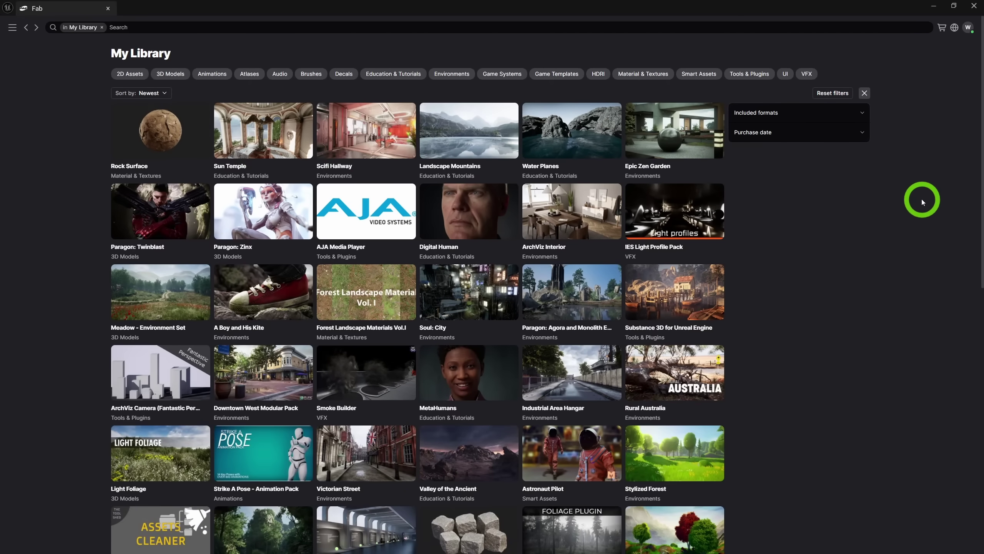
{"action": "scroll", "coordinate": [918, 256], "scroll_direction": "down", "scroll_amount": 5}
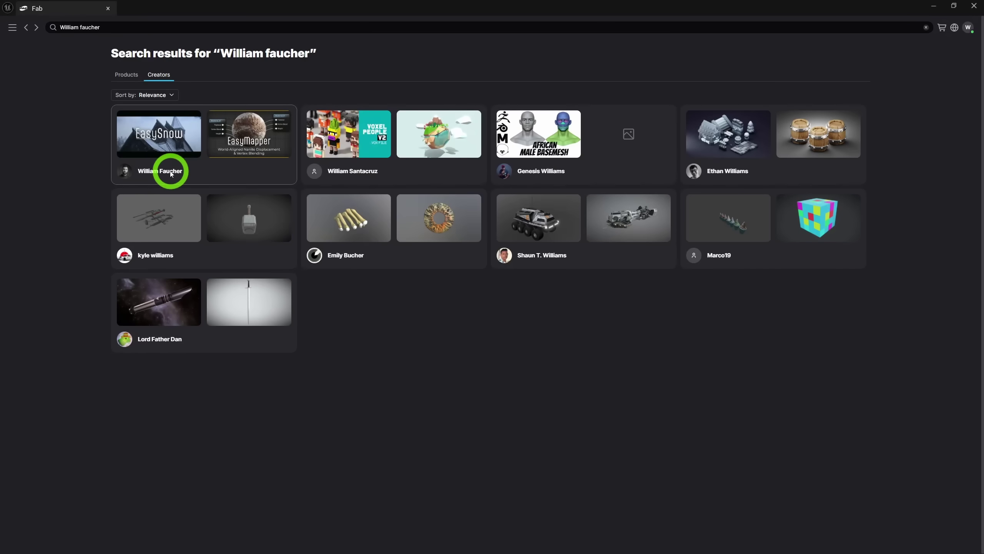
{"action": "left_click", "coordinate": [171, 172]}
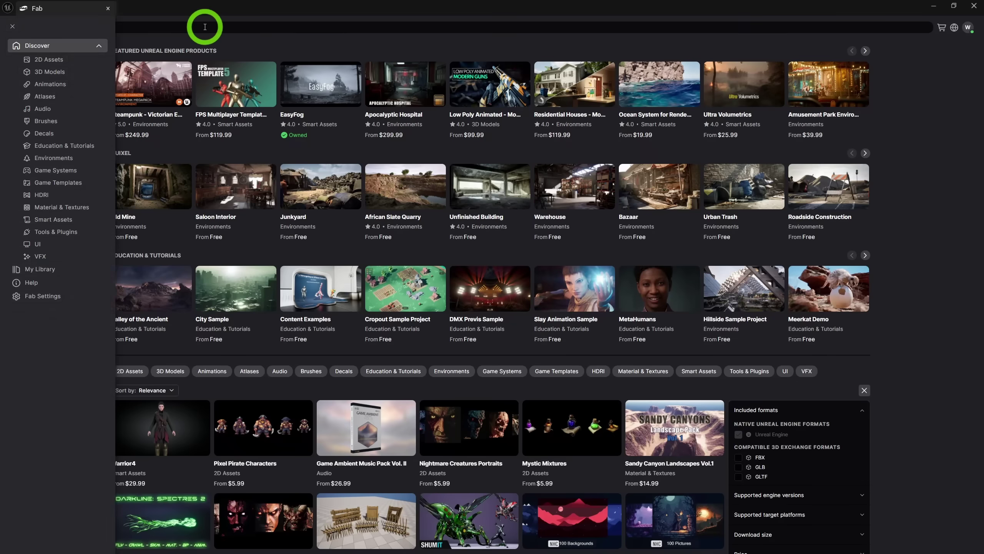
Search Fab for Quixel, open the Quixel creator card and filter to 3D Models
{"action": "left_click", "coordinate": [204, 27]}
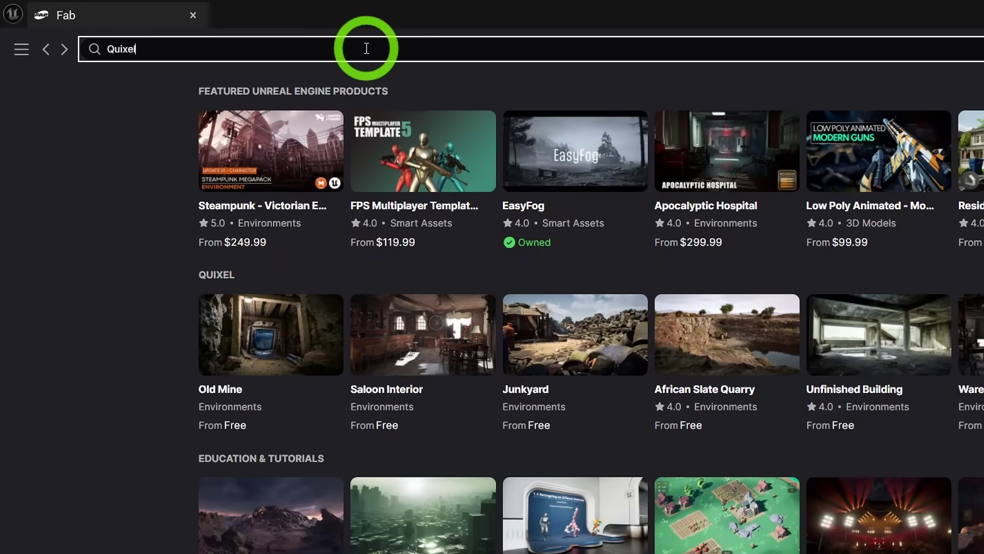
{"action": "key", "text": "Return"}
{"action": "left_click", "coordinate": [295, 143]}
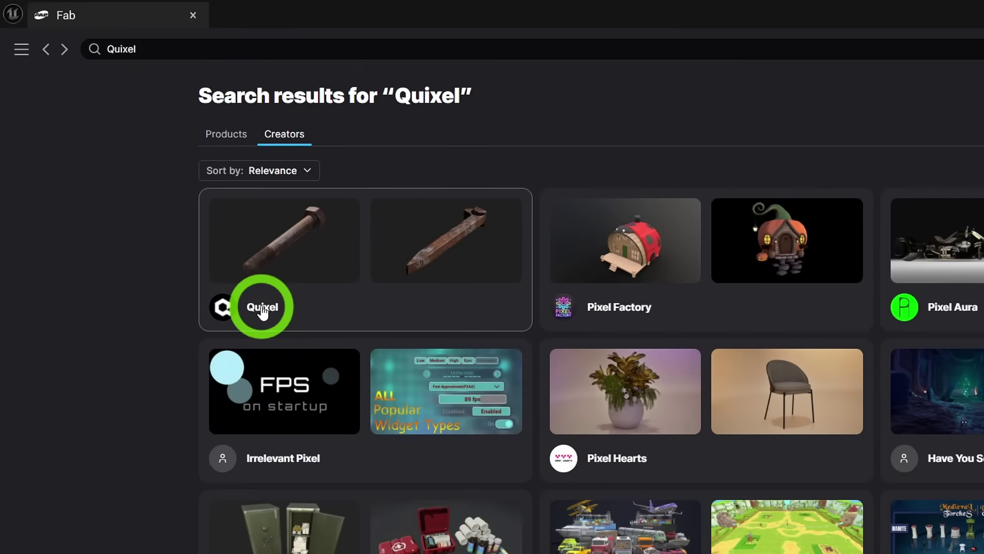
{"action": "left_click", "coordinate": [262, 308]}
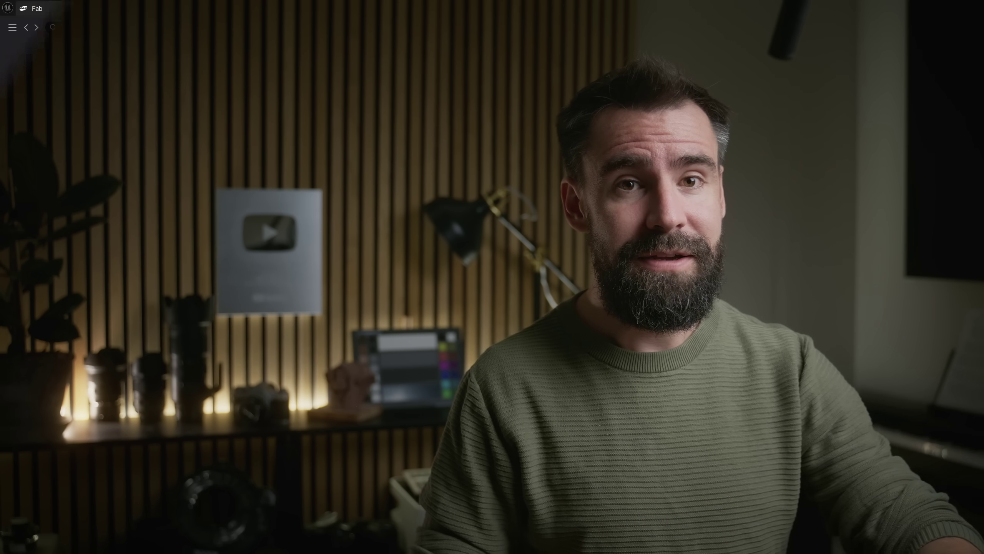
{"action": "left_click", "coordinate": [166, 205]}
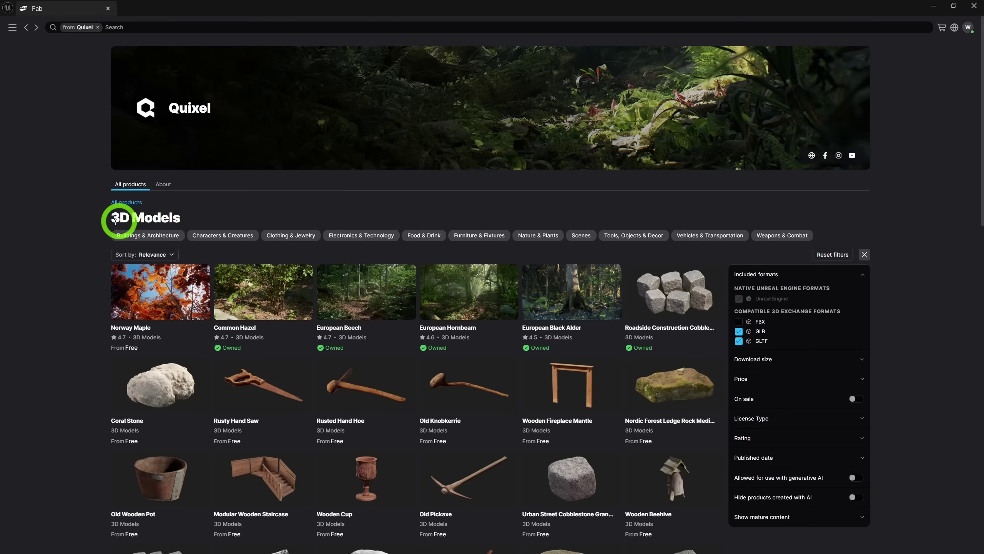
Open the Roadside Construction Cobblestone Gray Pack page from Quixel's 3D Models and add it to the project
{"action": "left_click", "coordinate": [169, 235]}
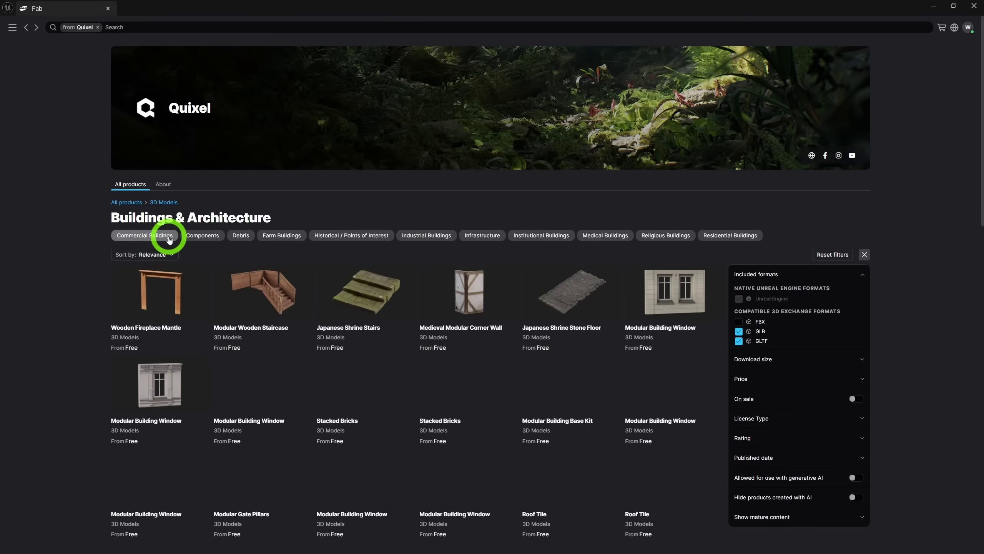
{"action": "key", "text": "alt+Left"}
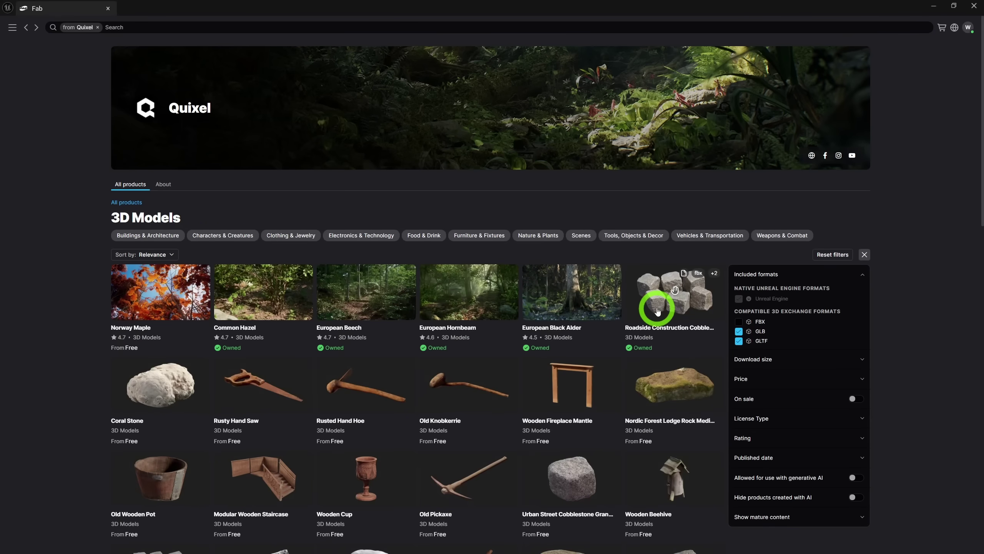
{"action": "left_click", "coordinate": [657, 310]}
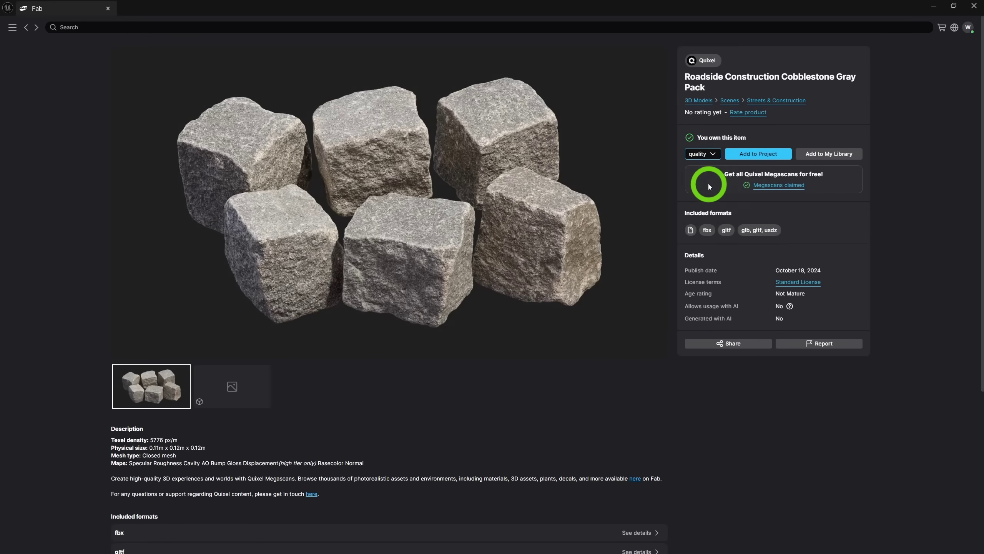
{"action": "left_click", "coordinate": [760, 154]}
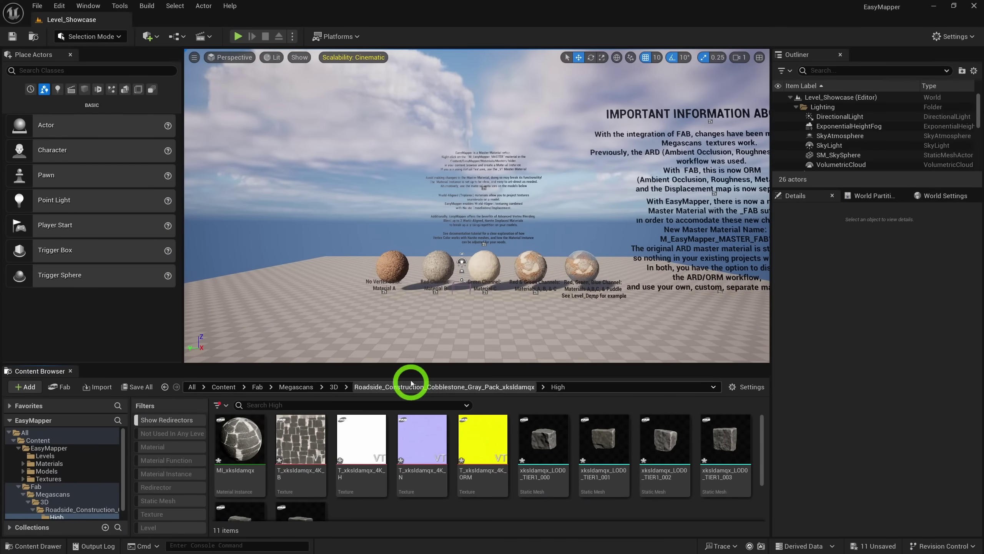
Place the cobblestone meshes and the tatvh_tier_2 rock in the level, then focus the view on the rock
{"action": "left_click_drag", "start_coordinate": [406, 360], "coordinate": [408, 318]}
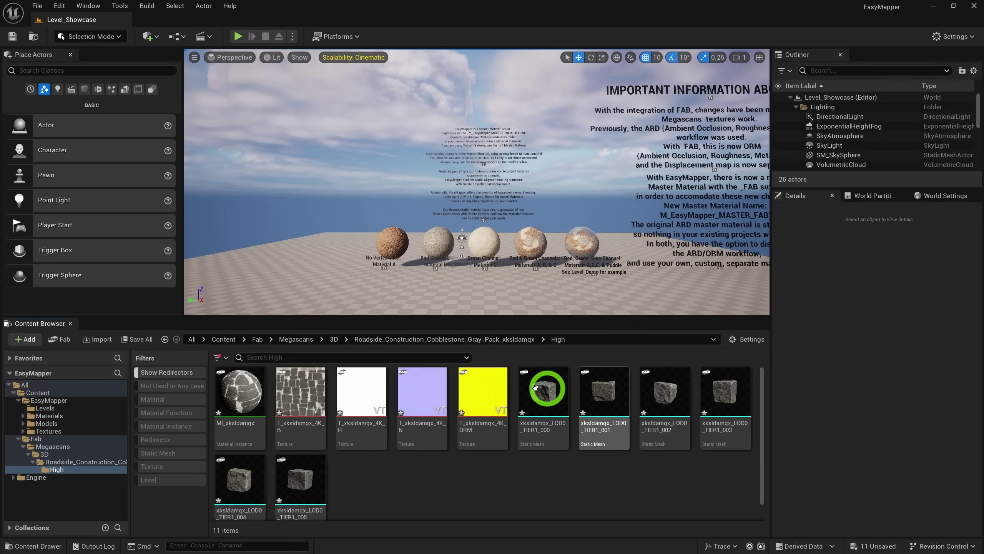
{"action": "left_click", "coordinate": [459, 392]}
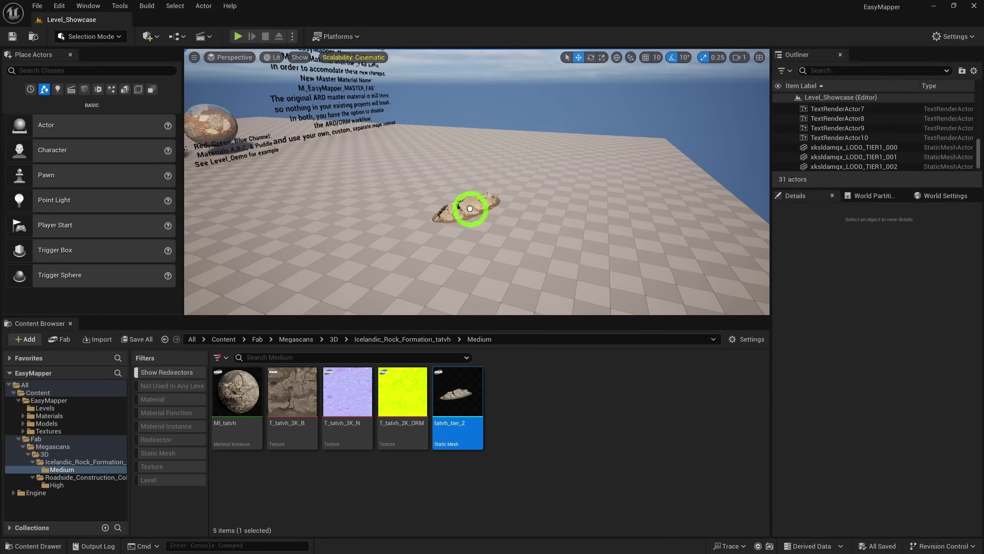
{"action": "left_click", "coordinate": [470, 209]}
{"action": "key", "text": "f"}
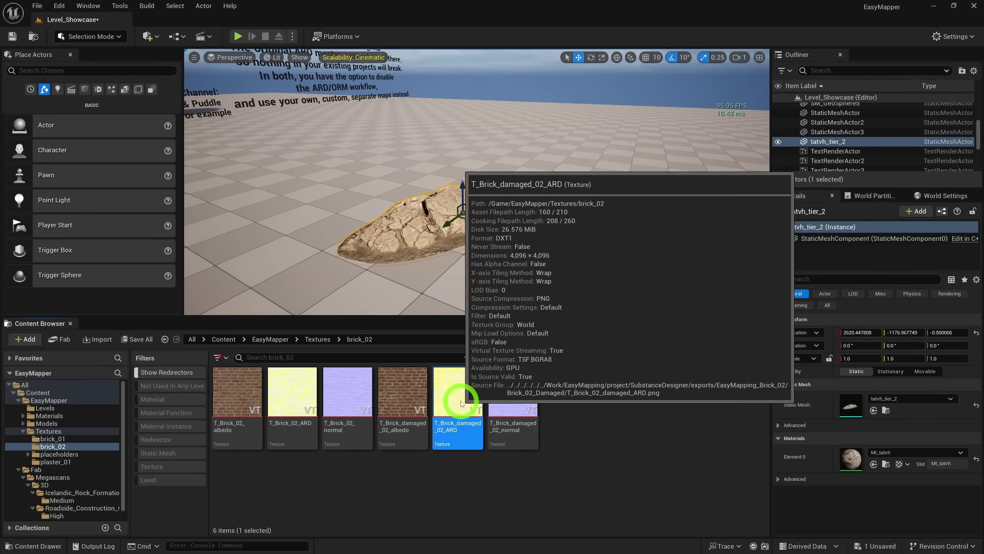
Open T_Brick_damaged and preview its red, green and blue channels one at a time
{"action": "double_click", "coordinate": [460, 399]}
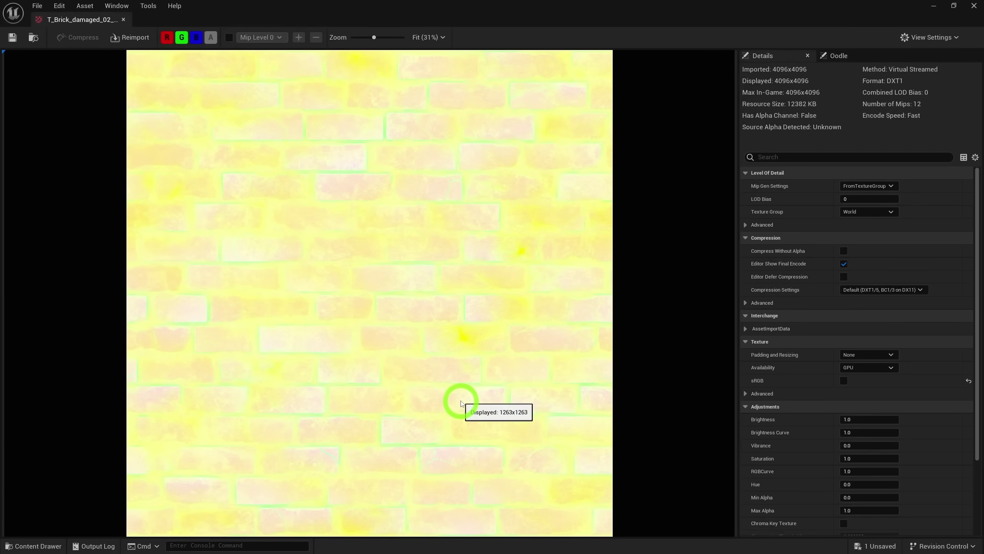
{"action": "left_click", "coordinate": [181, 37]}
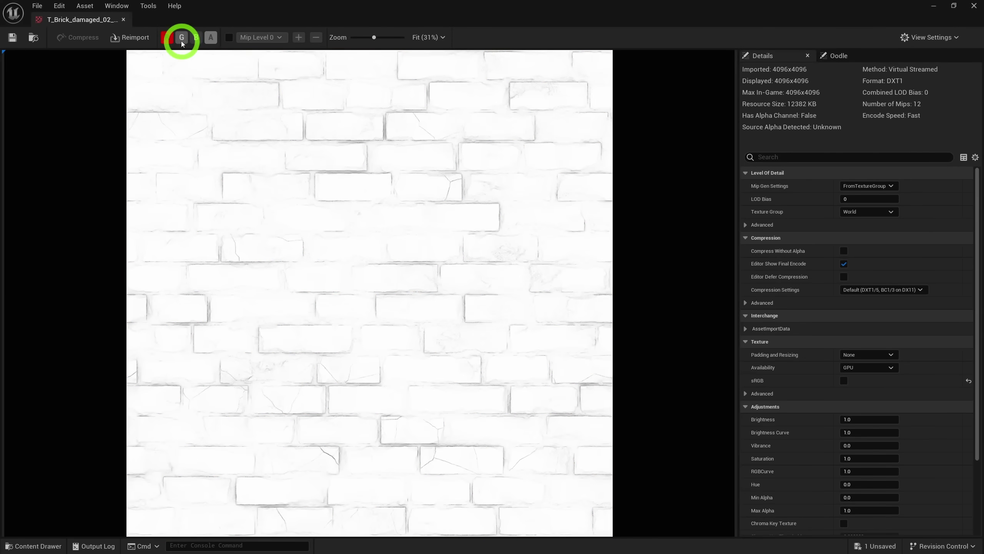
{"action": "left_click", "coordinate": [182, 37]}
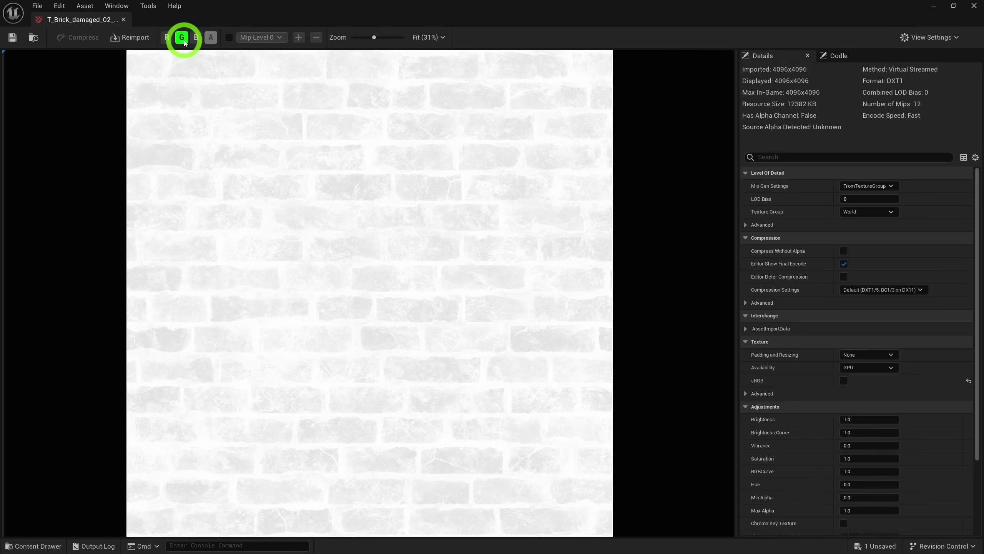
{"action": "left_click", "coordinate": [184, 39]}
{"action": "left_click", "coordinate": [196, 39]}
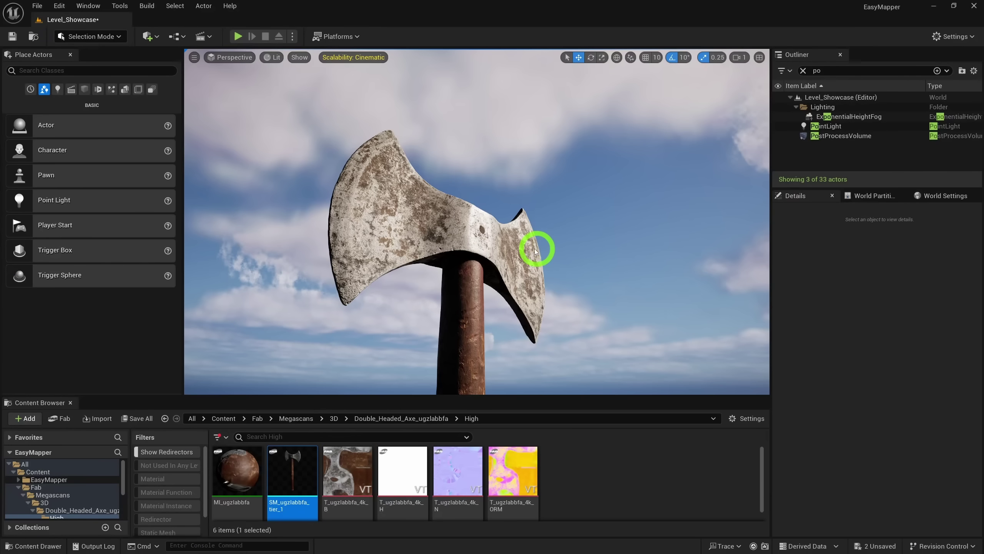
{"action": "mouse_move", "coordinate": [535, 250]}
{"action": "right_mouse_down"}
{"action": "mouse_move", "coordinate": [488, 253]}
{"action": "mouse_move", "coordinate": [624, 228]}
{"action": "mouse_move", "coordinate": [552, 241]}
{"action": "mouse_move", "coordinate": [598, 260]}
{"action": "mouse_move", "coordinate": [547, 229]}
{"action": "mouse_move", "coordinate": [465, 235]}
{"action": "mouse_move", "coordinate": [891, 296]}
{"action": "mouse_move", "coordinate": [412, 299]}
{"action": "mouse_move", "coordinate": [547, 239]}
{"action": "right_mouse_up"}
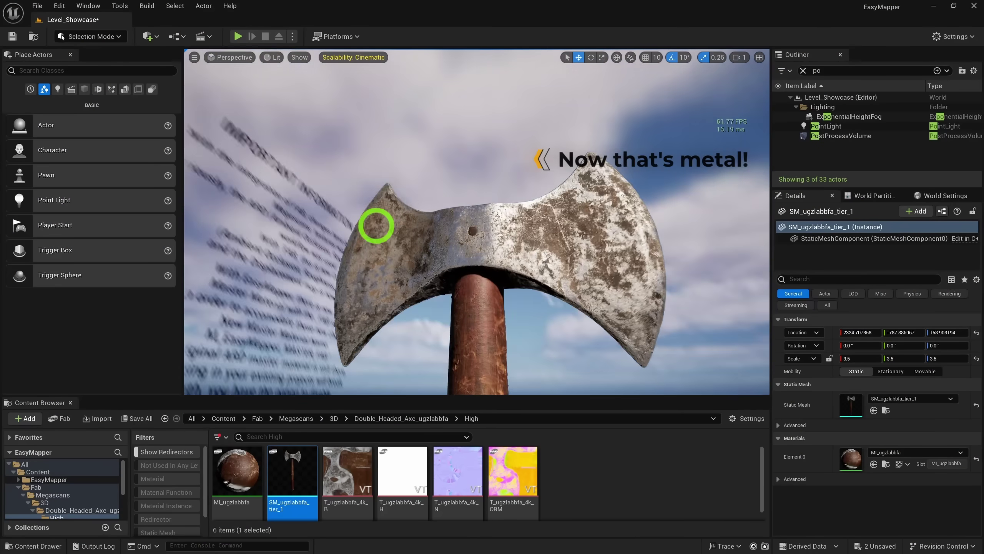
Orbit around the double-headed axe, then open EasyMapper's Masters > FAB folder and select M_EasyMapper_MASTER_FAB
{"action": "left_click_drag", "start_coordinate": [512, 232], "coordinate": [834, 312], "text": "alt"}
{"action": "scroll", "coordinate": [417, 248], "scroll_direction": "down", "scroll_amount": 3}
{"action": "left_click_drag", "start_coordinate": [417, 248], "coordinate": [329, 292], "text": "alt"}
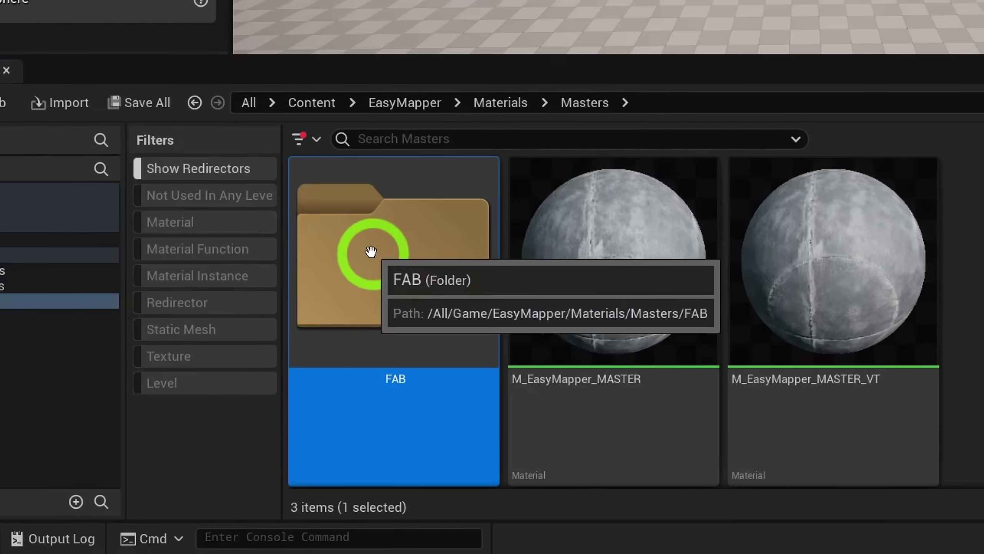
{"action": "double_click", "coordinate": [268, 407]}
{"action": "left_click", "coordinate": [372, 250]}
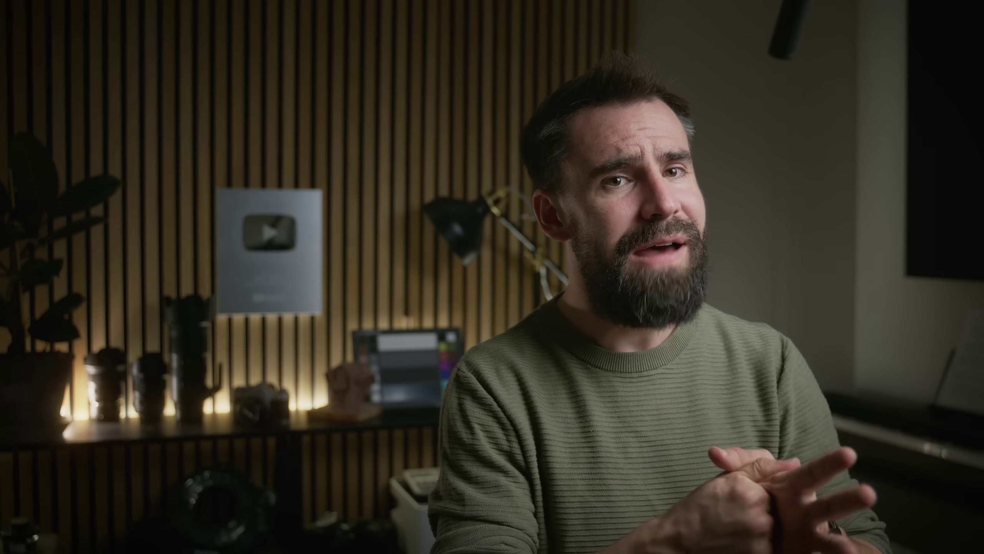
Close Fab after the Rough Rock import, then search the Fab website for 'rock surface'
{"action": "left_click", "coordinate": [335, 281]}
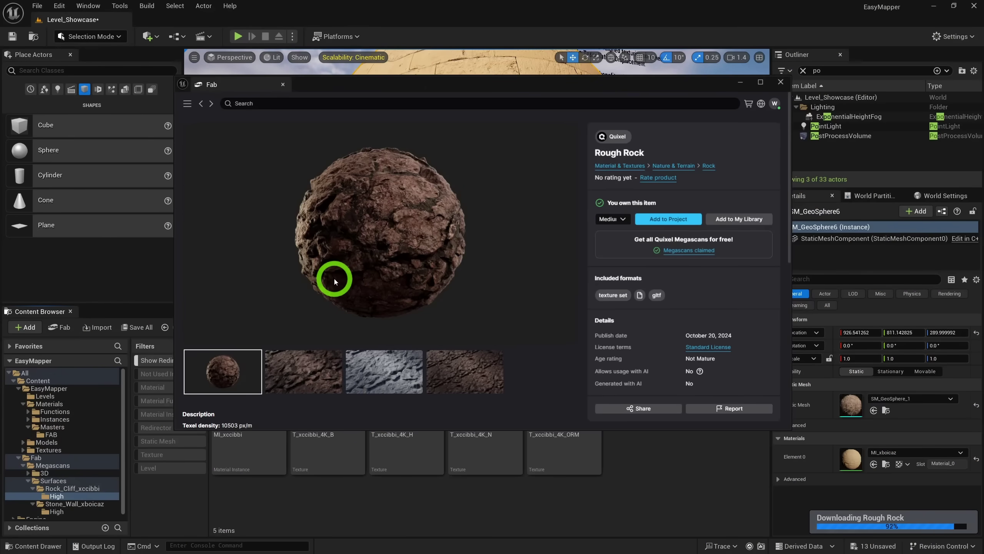
{"action": "left_click", "coordinate": [529, 265]}
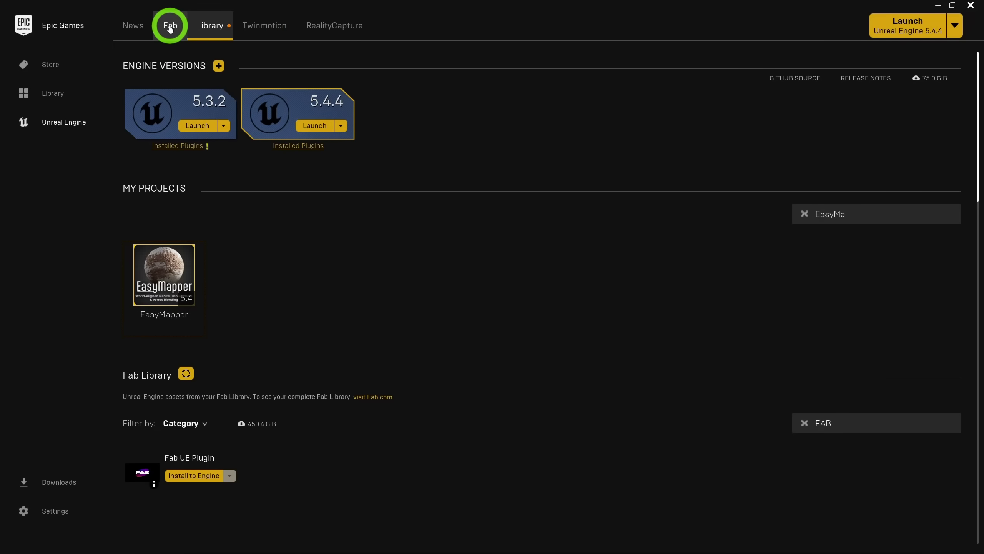
{"action": "left_click", "coordinate": [170, 27]}
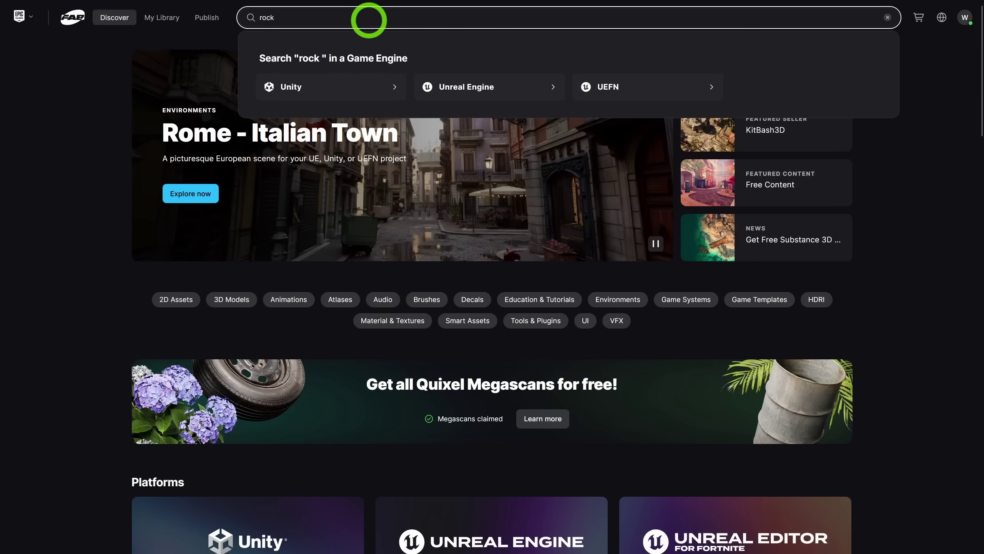
{"action": "type", "text": "surface"}
{"action": "key", "text": "Return"}
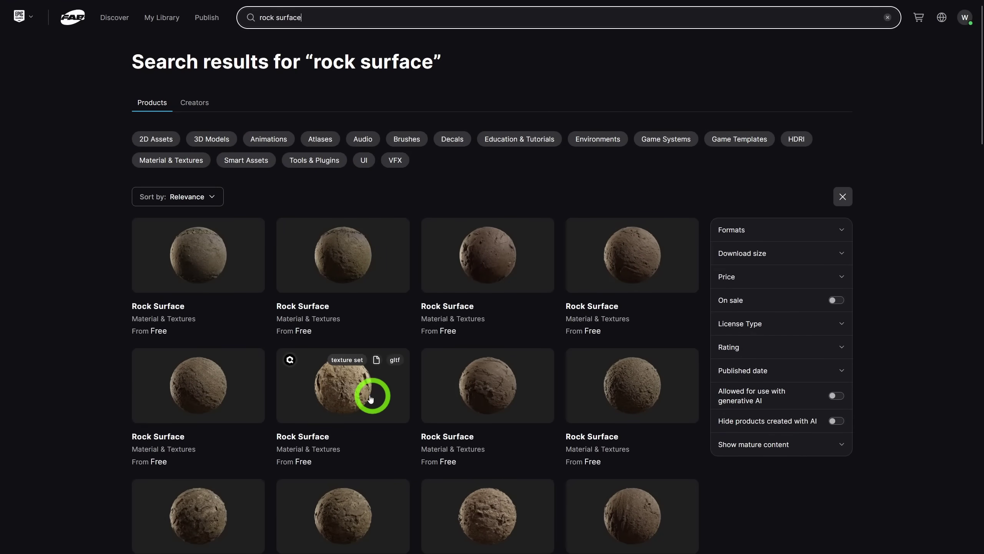
Download the Rock Surface 4K texture zip from Fab and check its nine JPG maps
{"action": "left_click", "coordinate": [366, 397]}
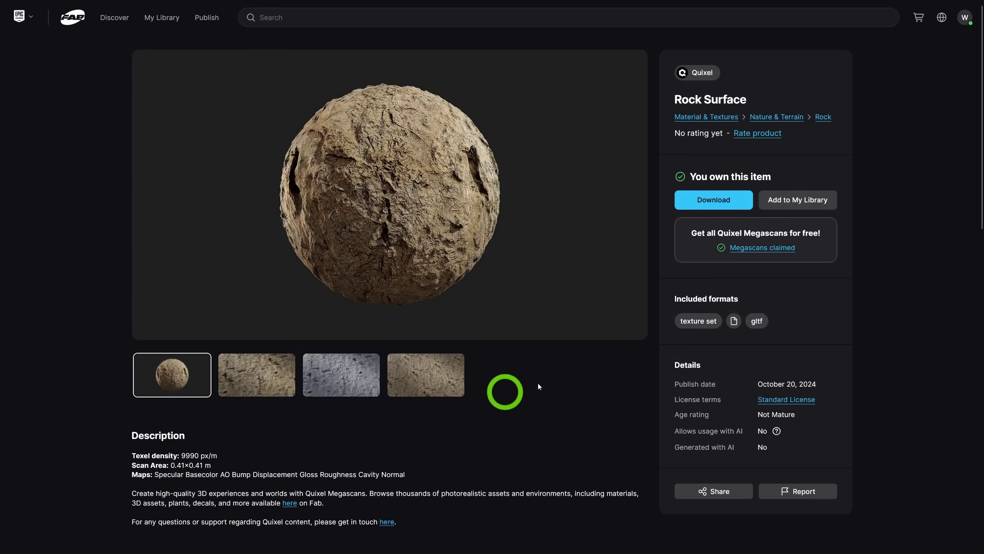
{"action": "left_click", "coordinate": [708, 204]}
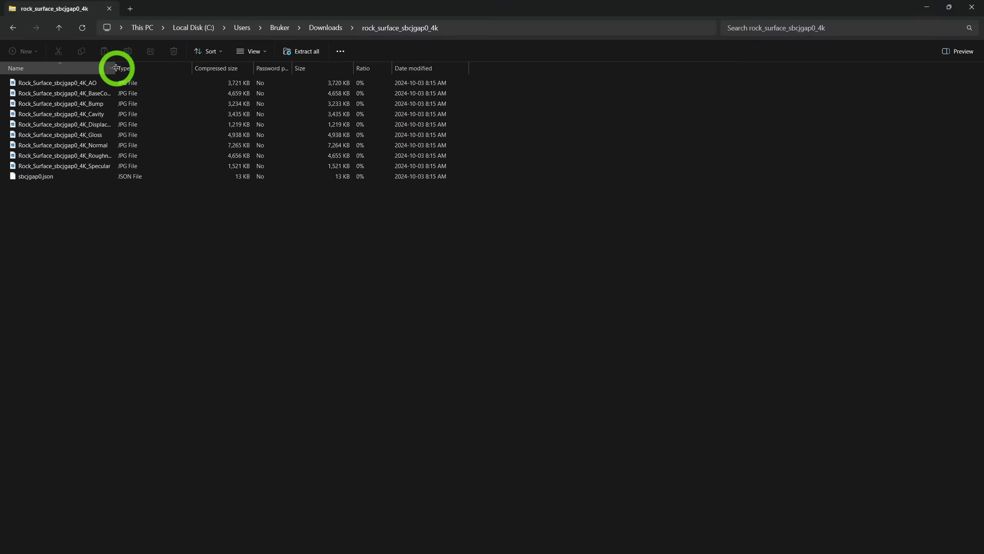
{"action": "left_click_drag", "start_coordinate": [114, 68], "coordinate": [165, 72]}
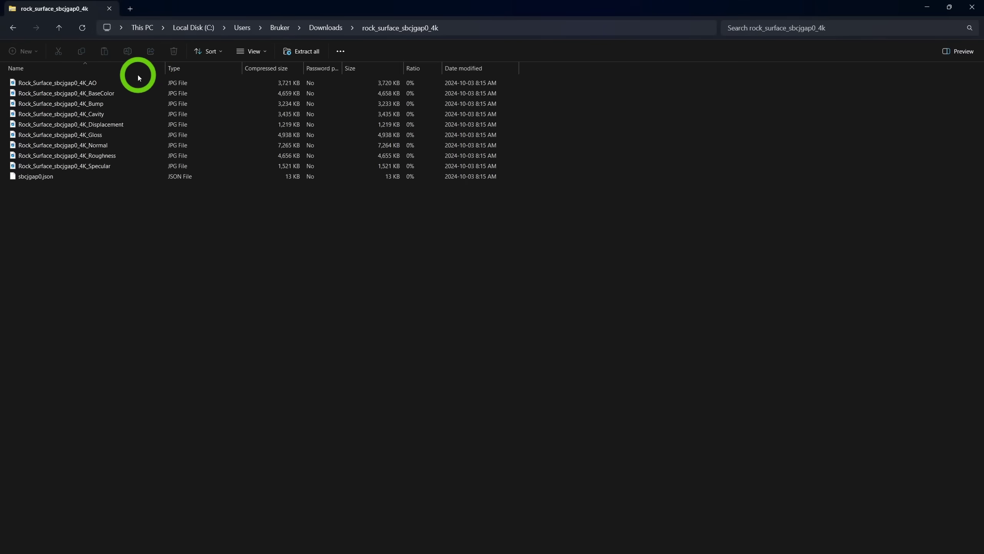